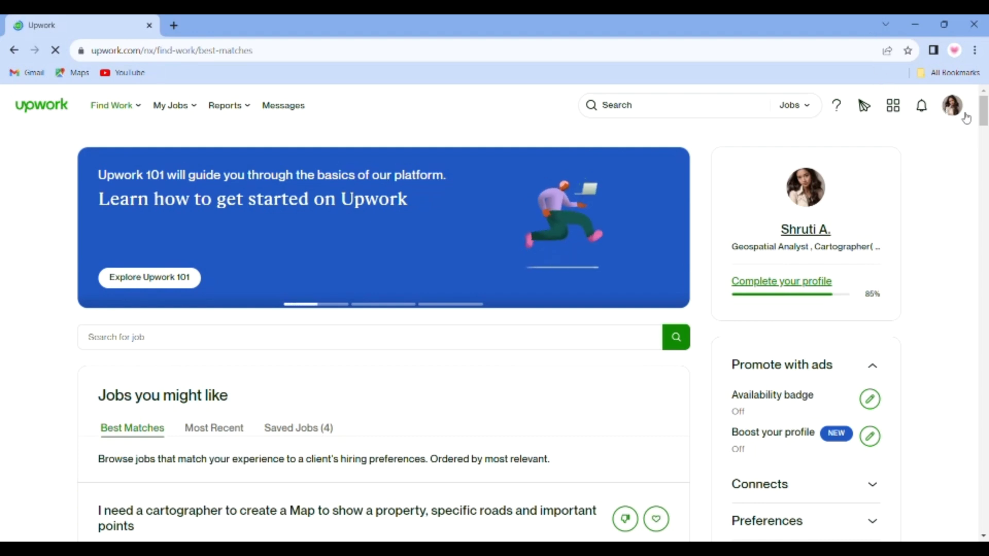
- Go to account Settings from the profile menu and re-confirm the password to reach Contact Info
left_click(951, 107)
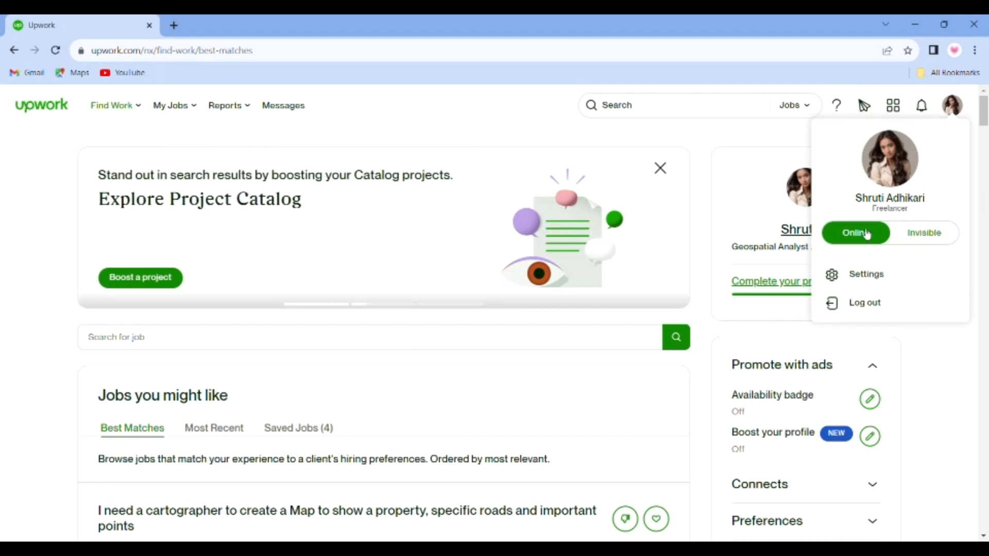
left_click(872, 274)
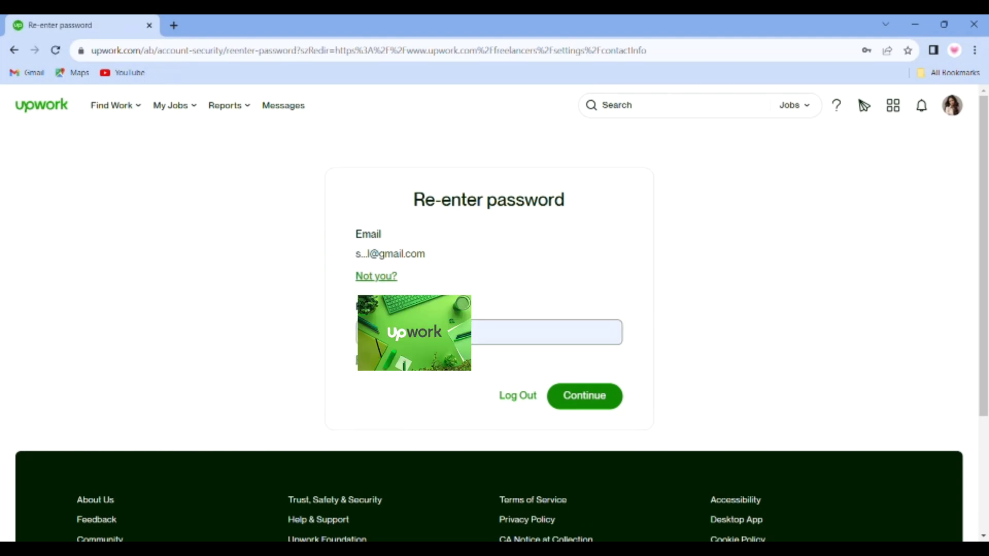
left_click(572, 397)
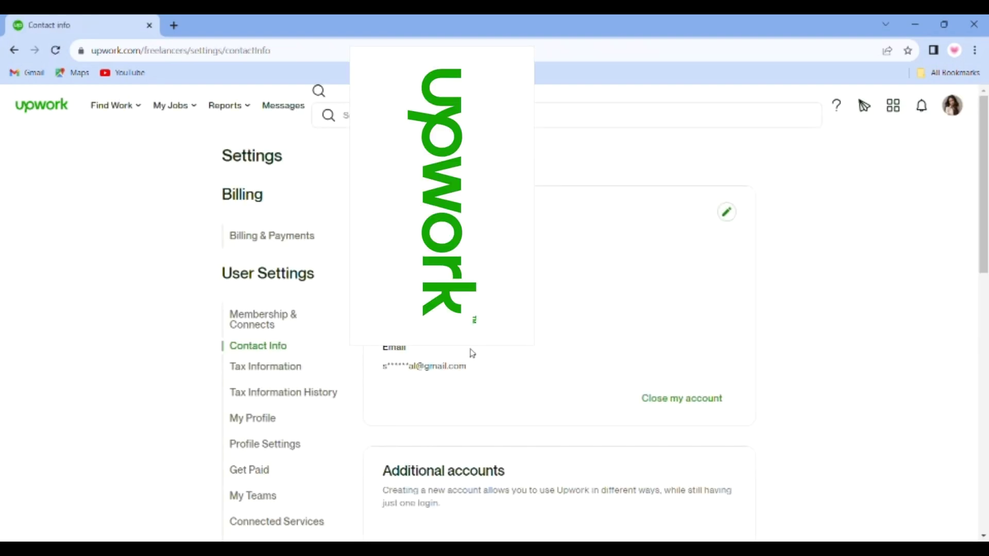
scroll(559, 309, "down", 3)
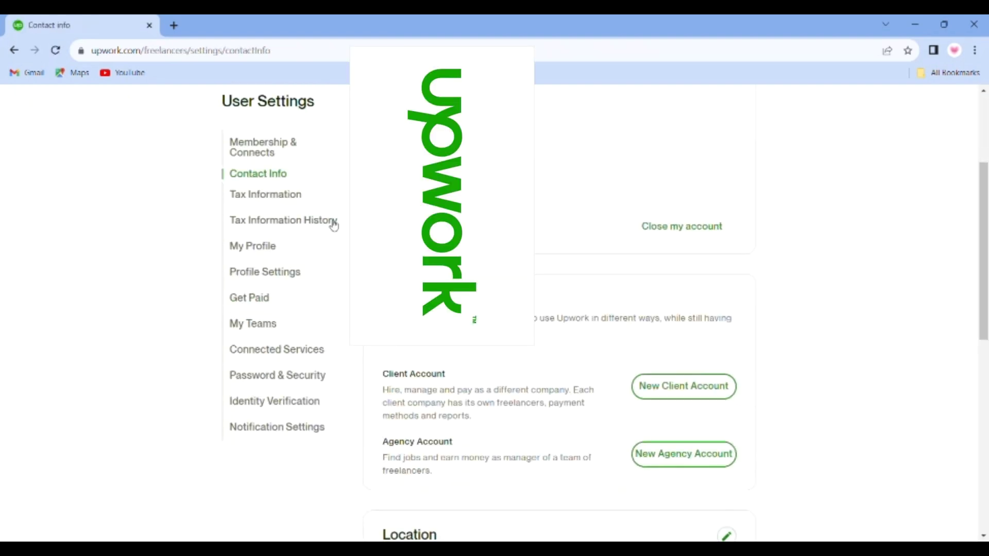
scroll(336, 225, "up", 3)
left_click_drag(221, 273, 315, 278)
scroll(323, 252, "down", 3)
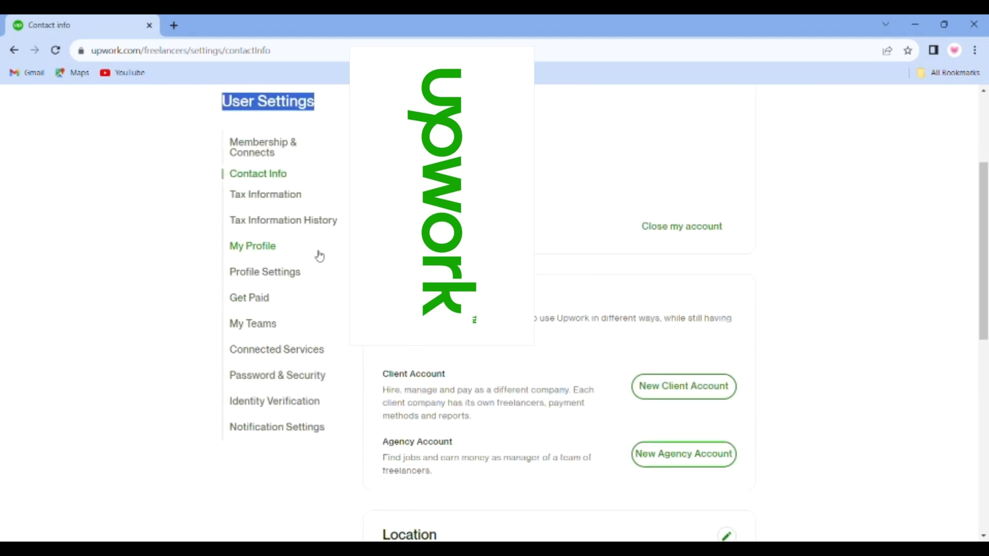
- Open the Get Paid settings and scroll through the page
left_click(248, 300)
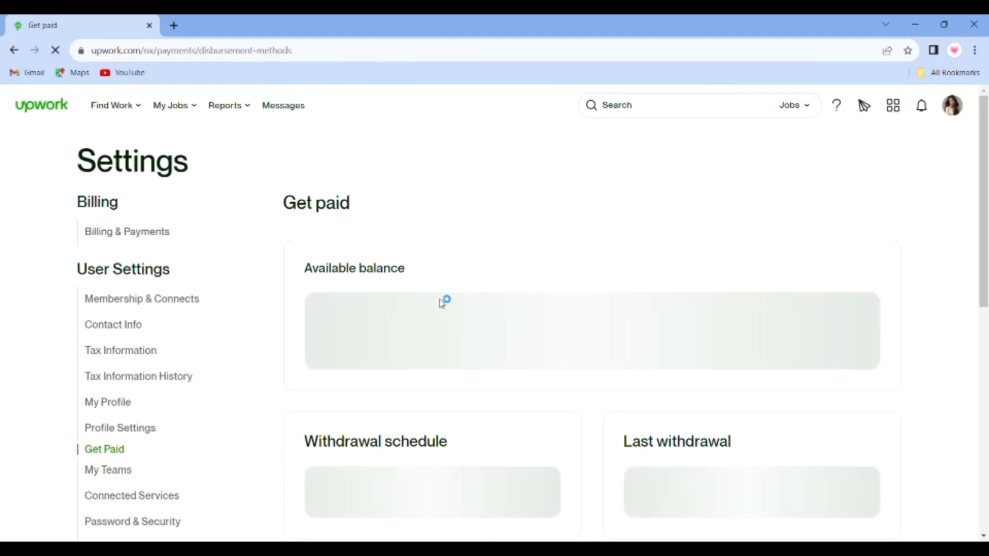
scroll(442, 299, "down", 3)
scroll(442, 299, "down", 3)
scroll(442, 299, "up", 3)
scroll(443, 304, "down", 5)
scroll(465, 293, "up", 3)
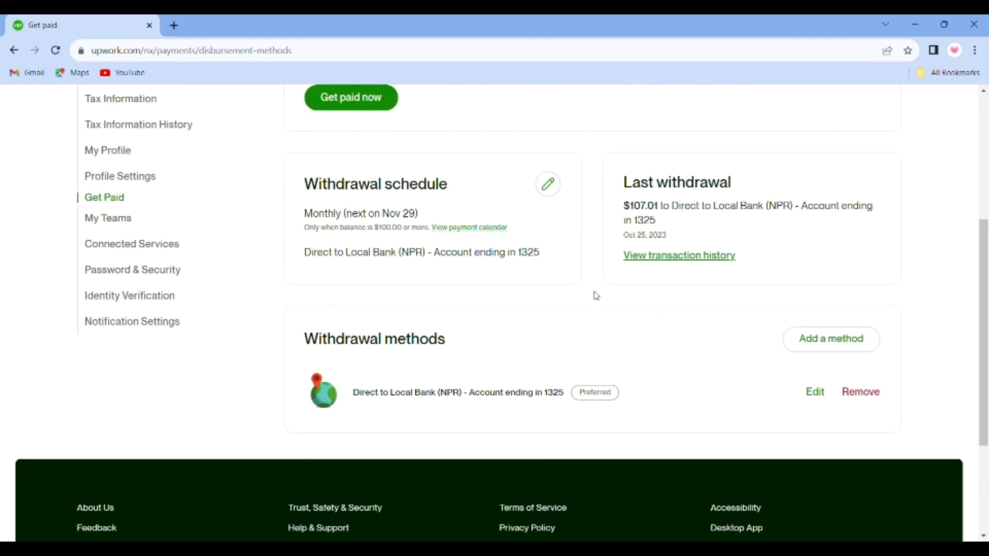
scroll(510, 291, "up", 5)
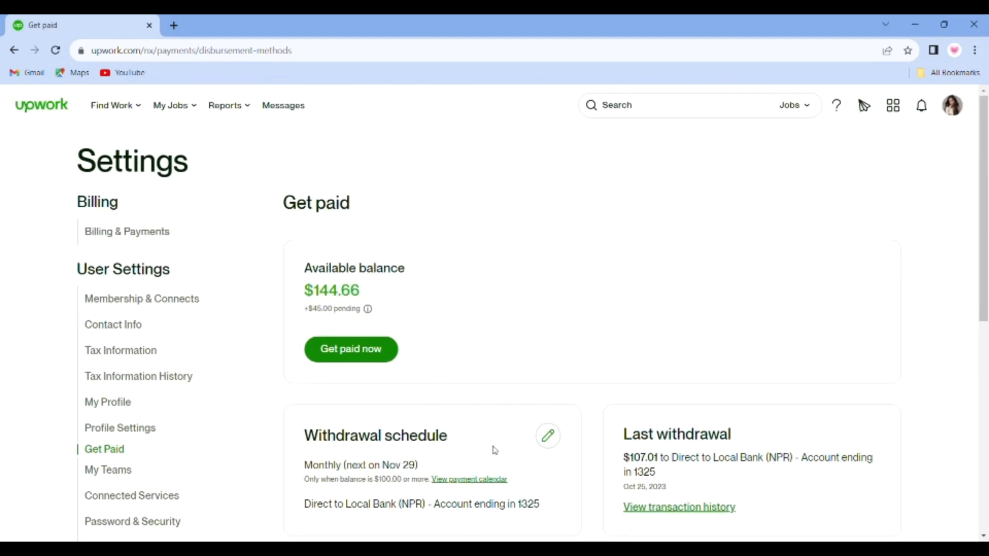
scroll(574, 434, "down", 3)
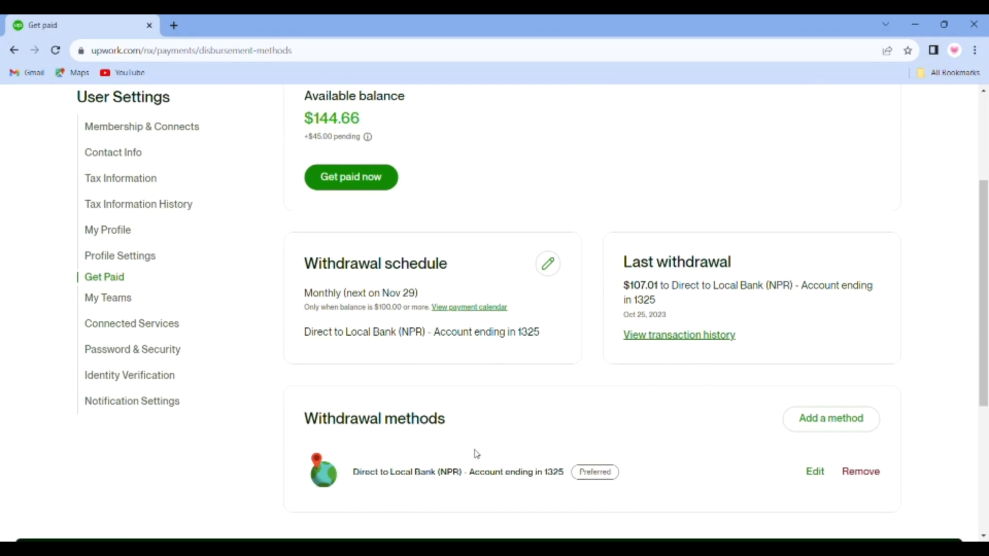
- Under Withdrawal methods, start adding a new withdrawal method
left_click_drag(317, 423, 457, 424)
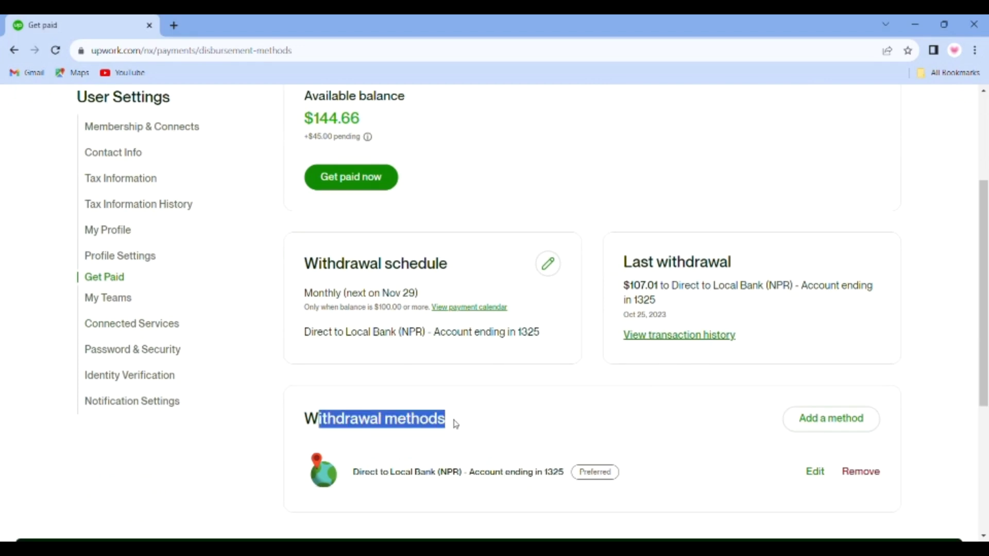
left_click(655, 424)
left_click(850, 419)
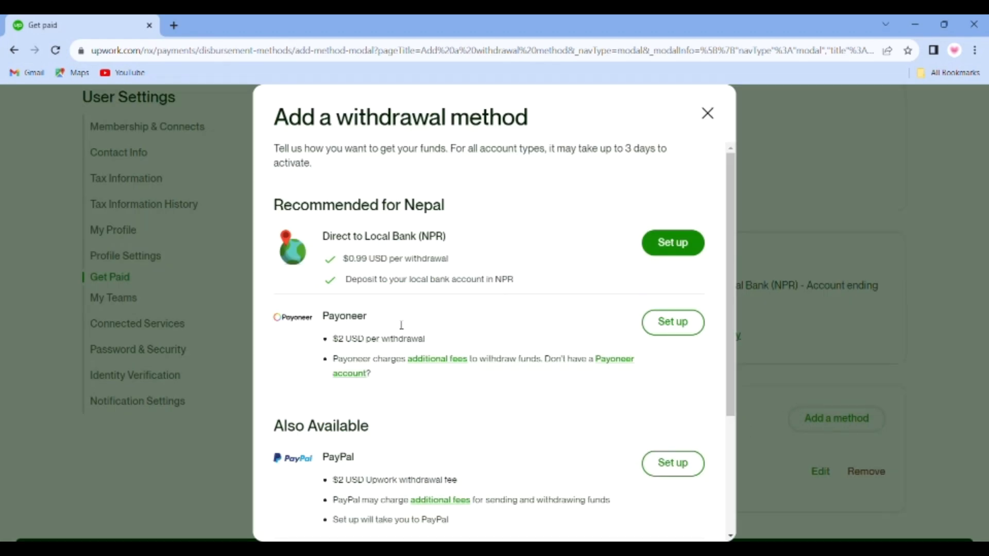
- Look over the Direct to Local Bank (NPR) option among the withdrawal methods
left_click_drag(277, 236, 411, 239)
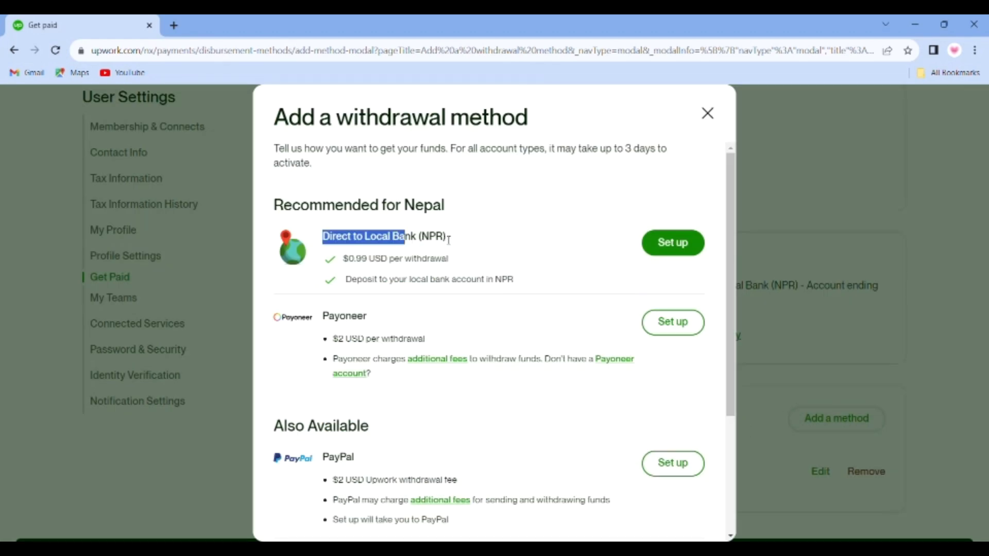
left_click(565, 265)
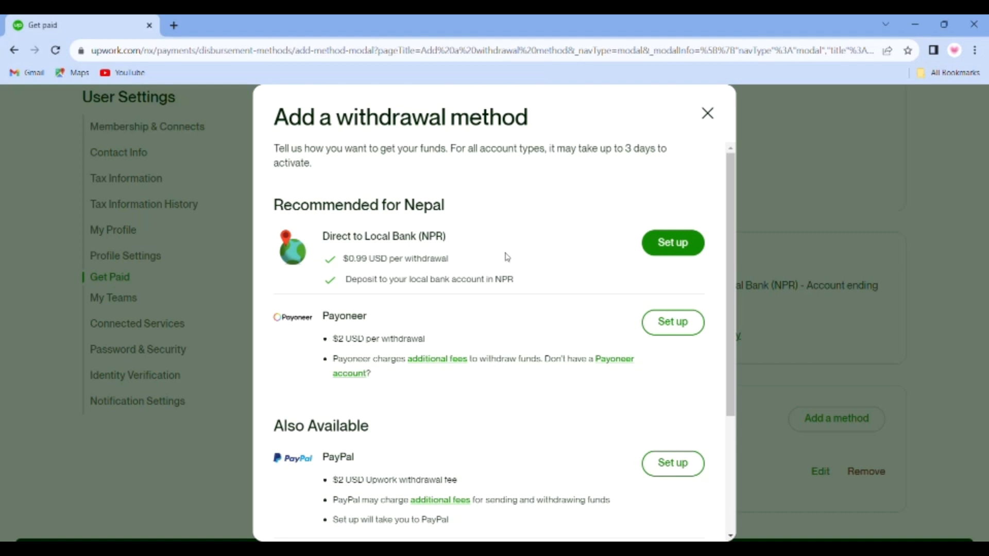
scroll(489, 301, "down", 3)
scroll(435, 469, "up", 3)
scroll(406, 482, "down", 3)
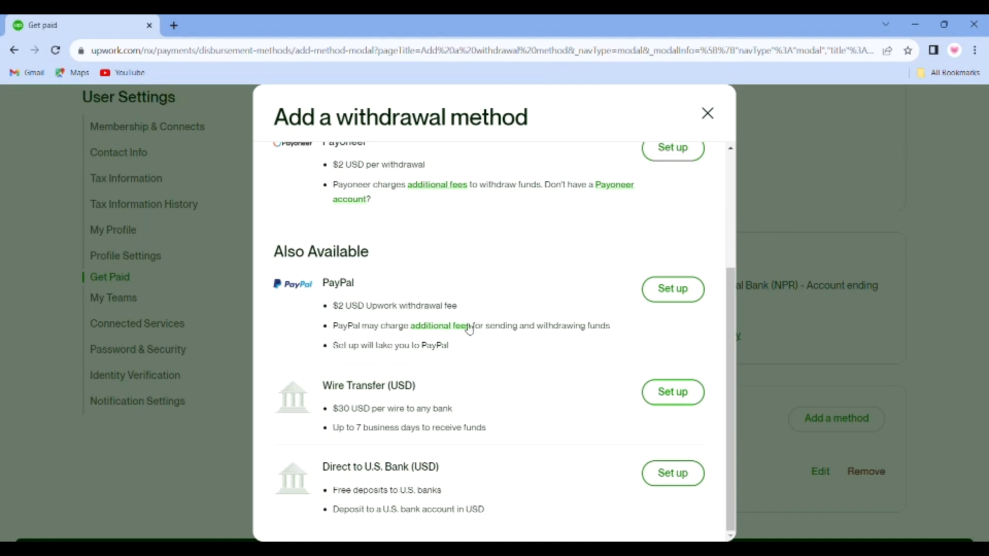
scroll(485, 326, "up", 3)
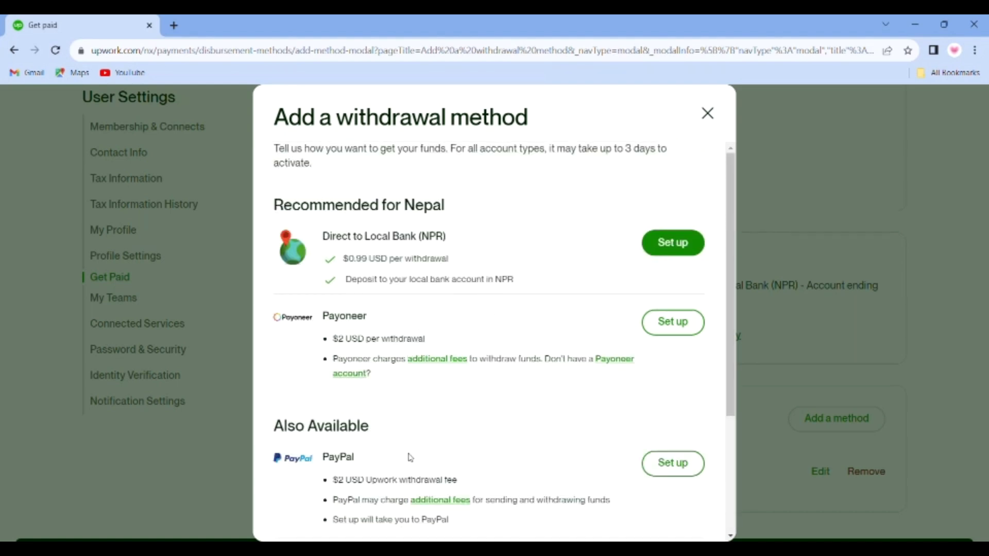
- Note its 0.99 USD per-withdrawal fee, set it up and select the SWIFT Code field
left_click_drag(349, 259, 528, 260)
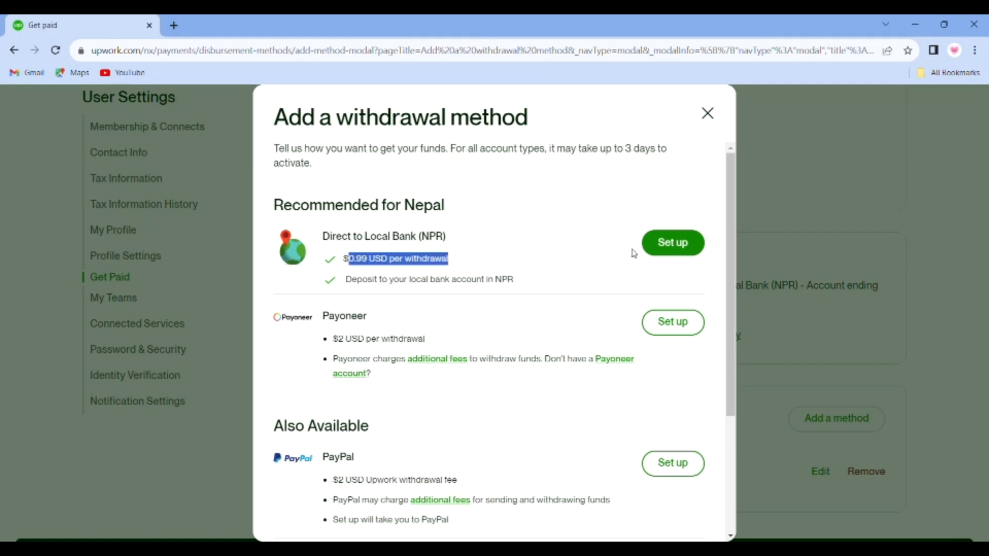
left_click(675, 243)
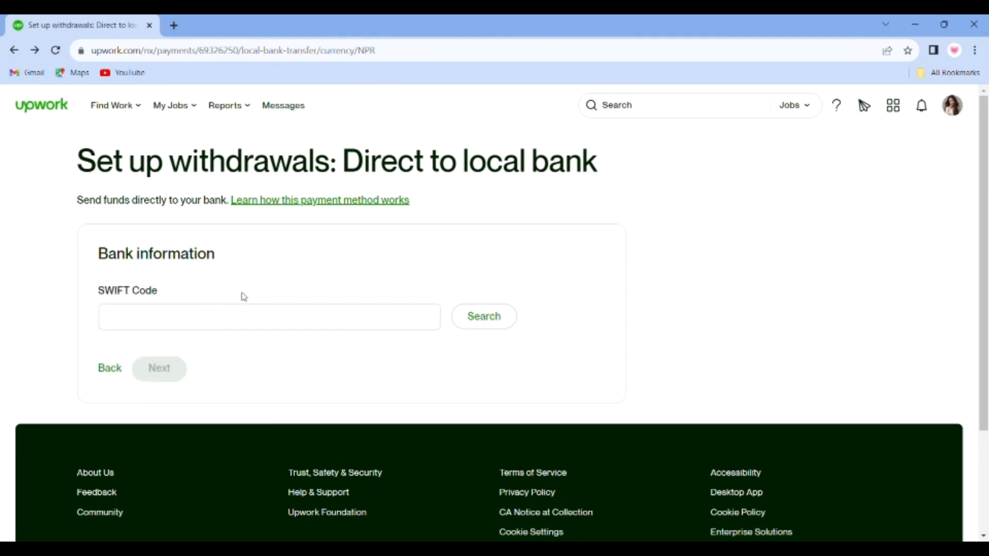
left_click(207, 320)
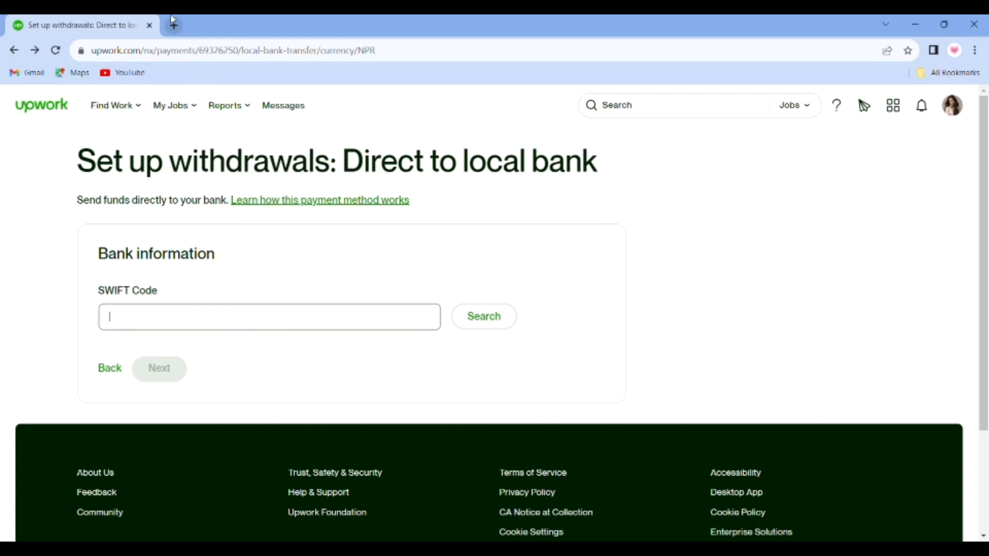
- Search Google for 'swift code' in a new tab, then return to the Upwork tab
left_click(173, 25)
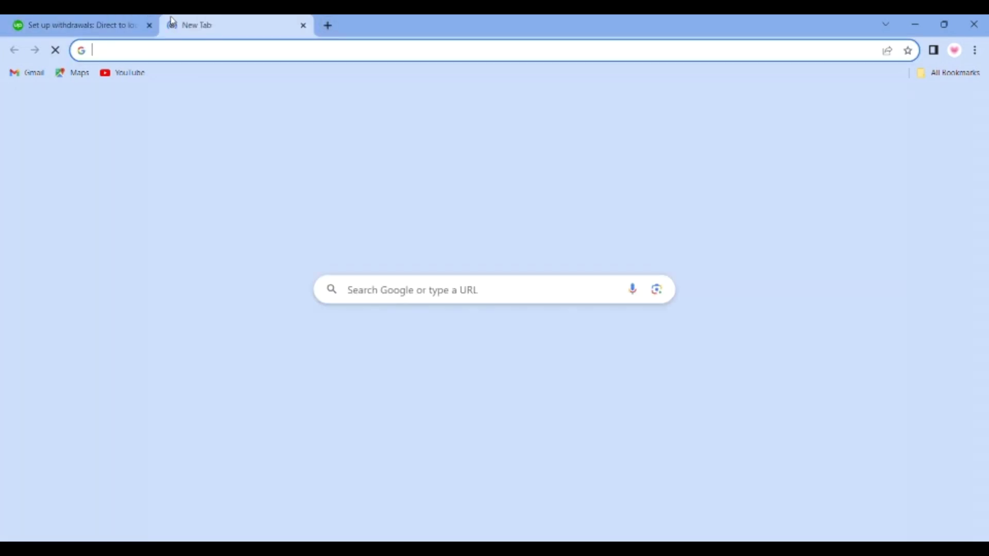
type("swi")
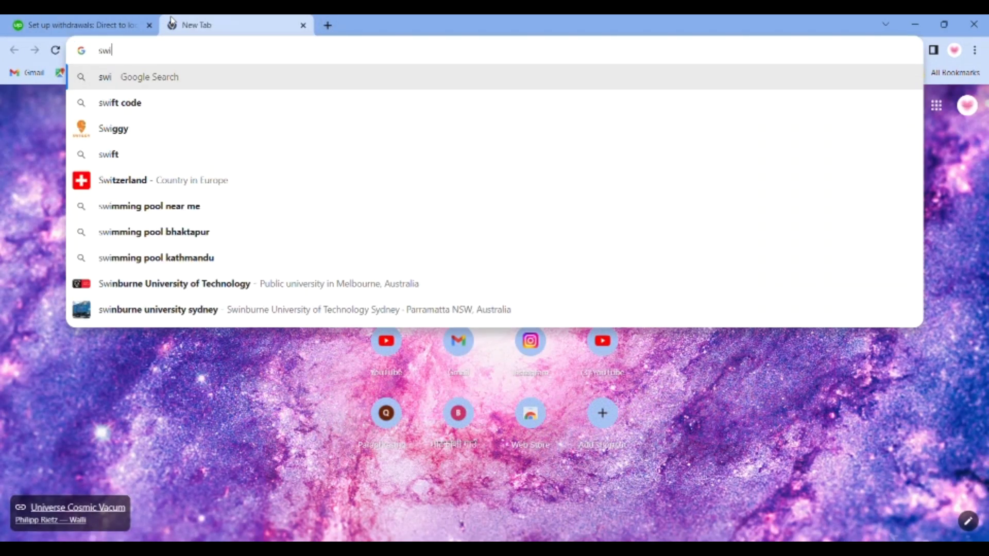
type("ft")
key("Down")
key("Return")
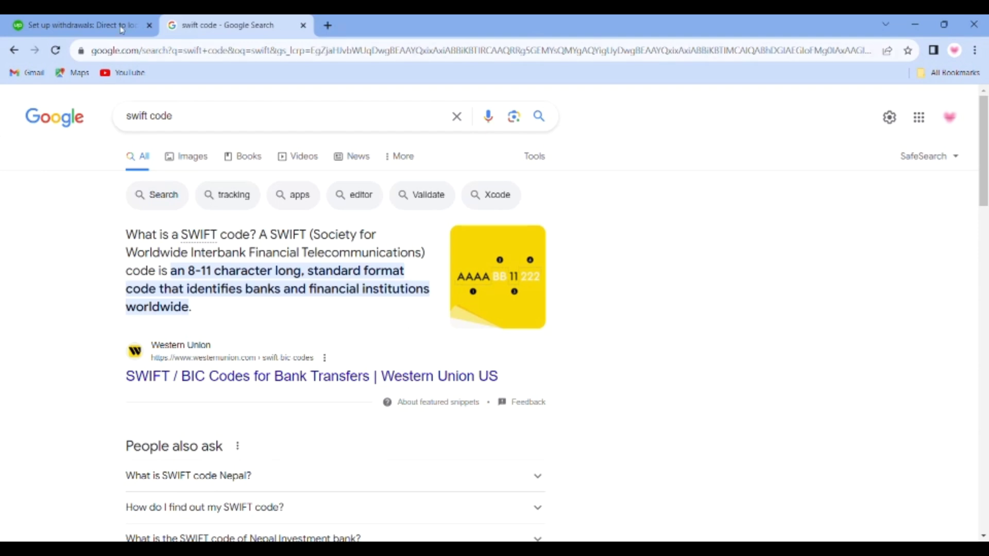
left_click(82, 25)
- Review the $144.66 available balance and the +$45.00 pending amount
scroll(285, 358, "down", 6)
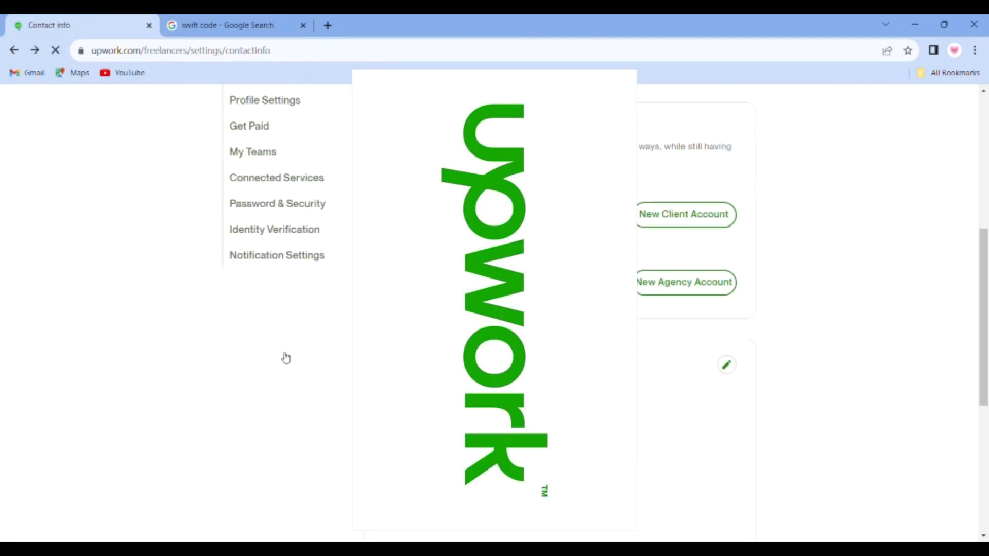
scroll(267, 258, "up", 3)
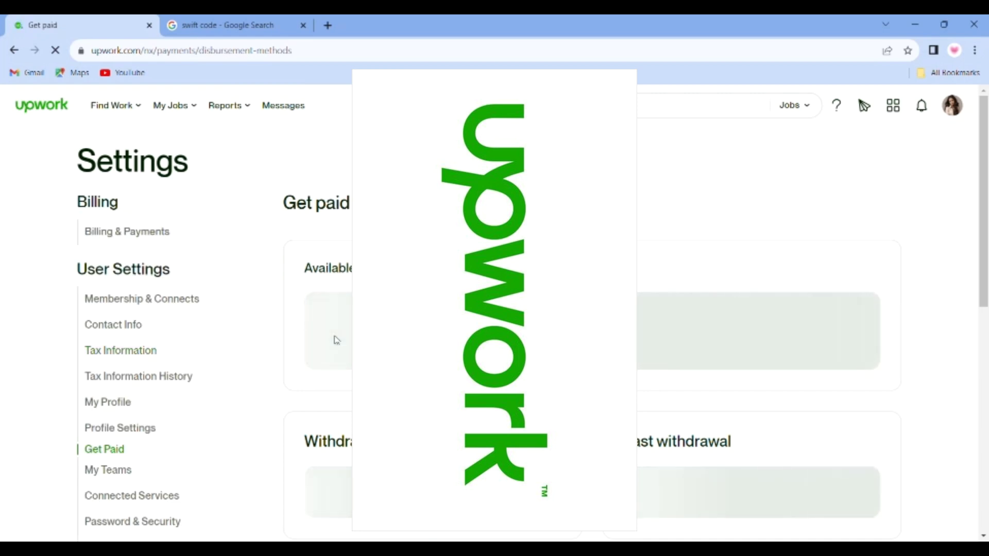
left_click_drag(305, 291, 364, 295)
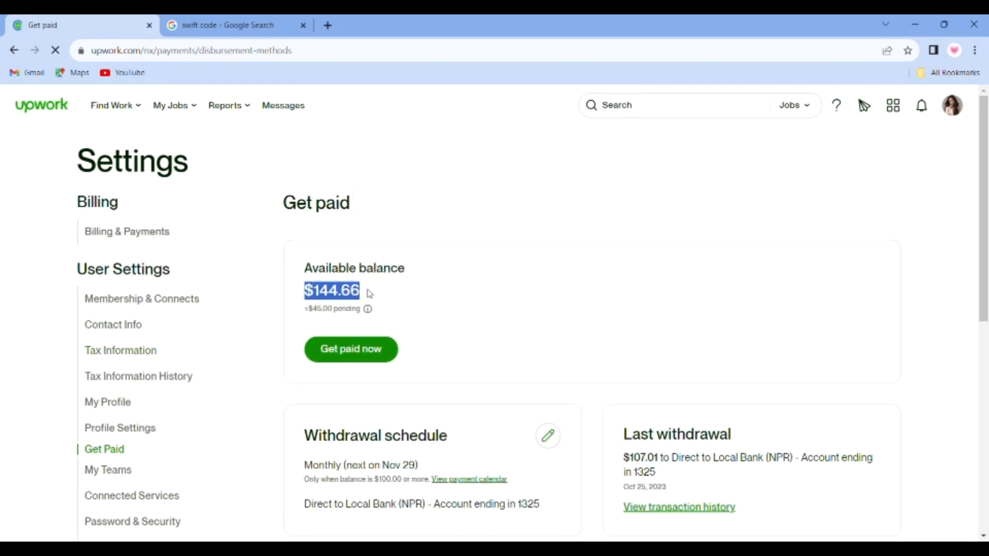
left_click(330, 318)
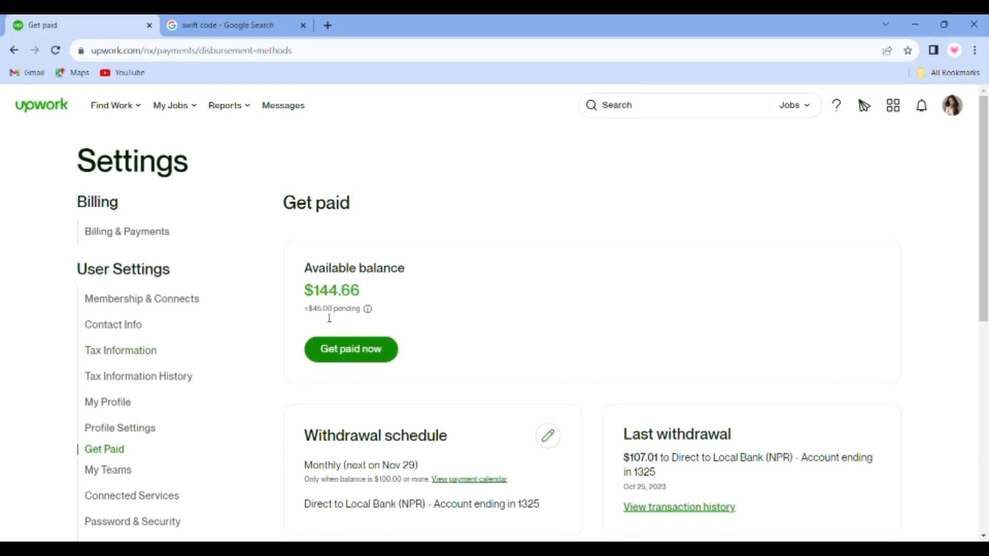
left_click_drag(302, 309, 383, 311)
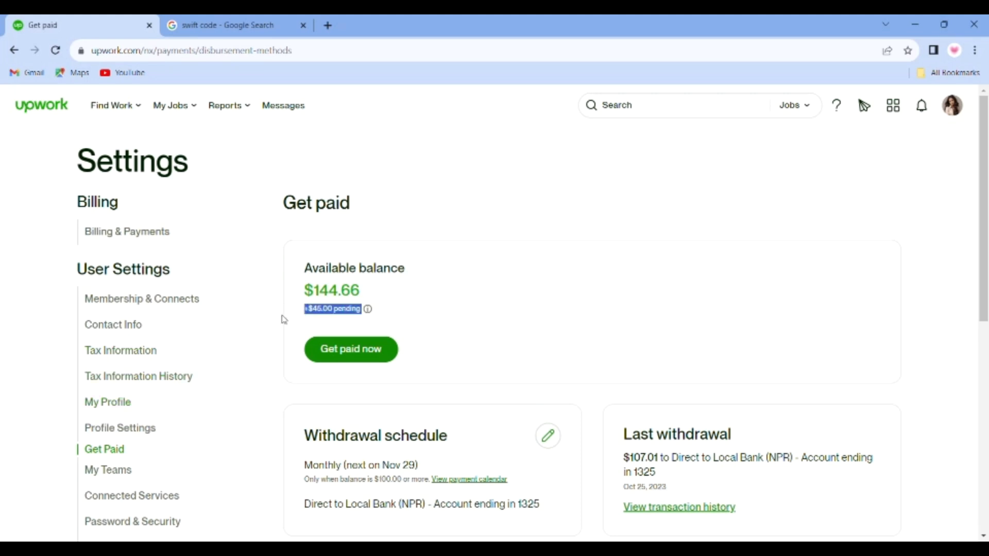
- Check the $107.01 last withdrawal details and open the full transaction history
scroll(644, 340, "down", 3)
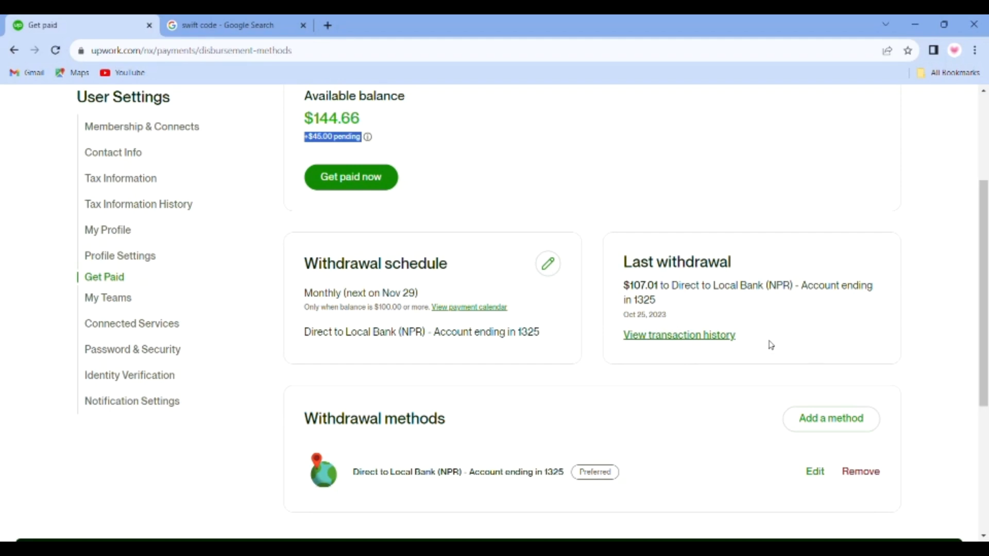
left_click_drag(614, 264, 740, 328)
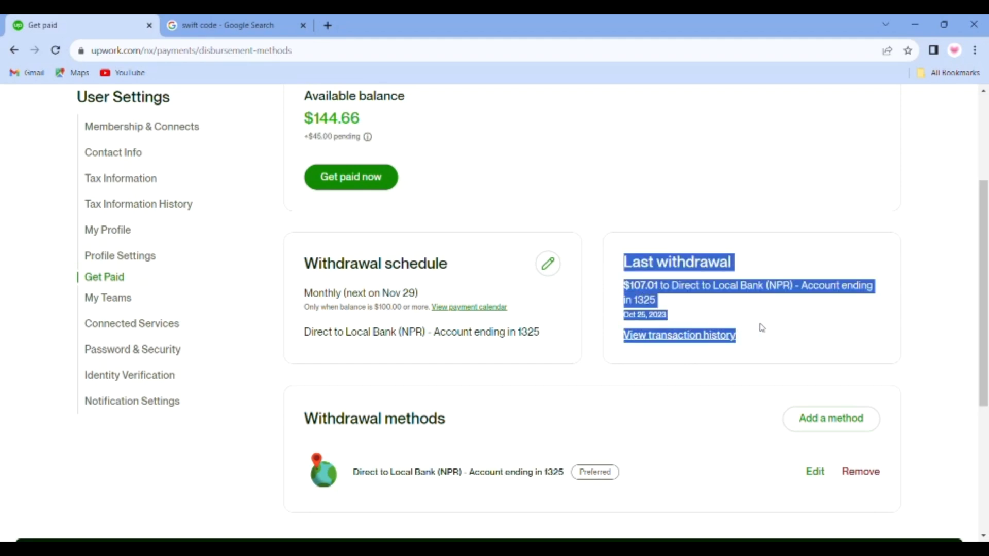
left_click(783, 322)
left_click(690, 335)
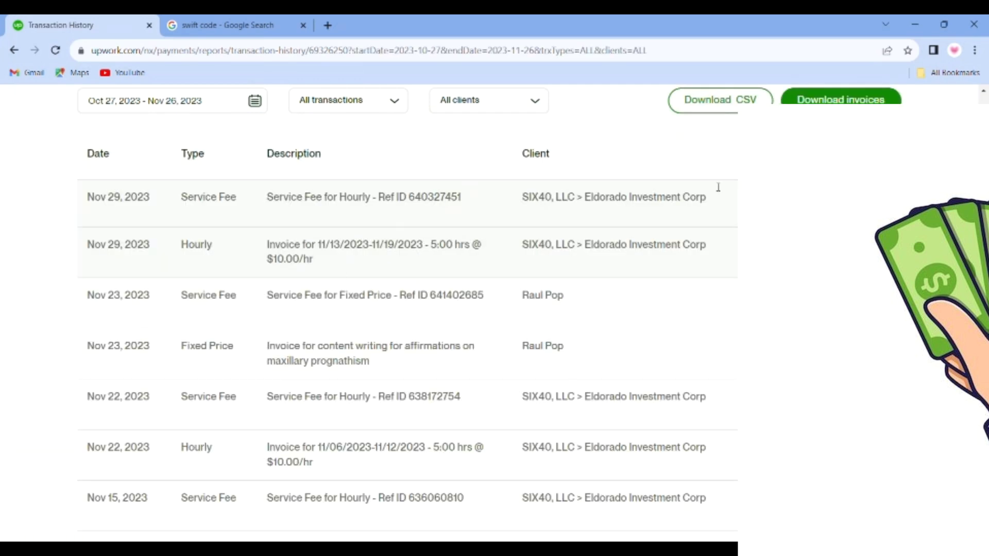
- Scan the November service fee and invoice rows under the $144.66 balance
left_click_drag(731, 230, 722, 508)
left_click(721, 508)
scroll(641, 295, "down", 6)
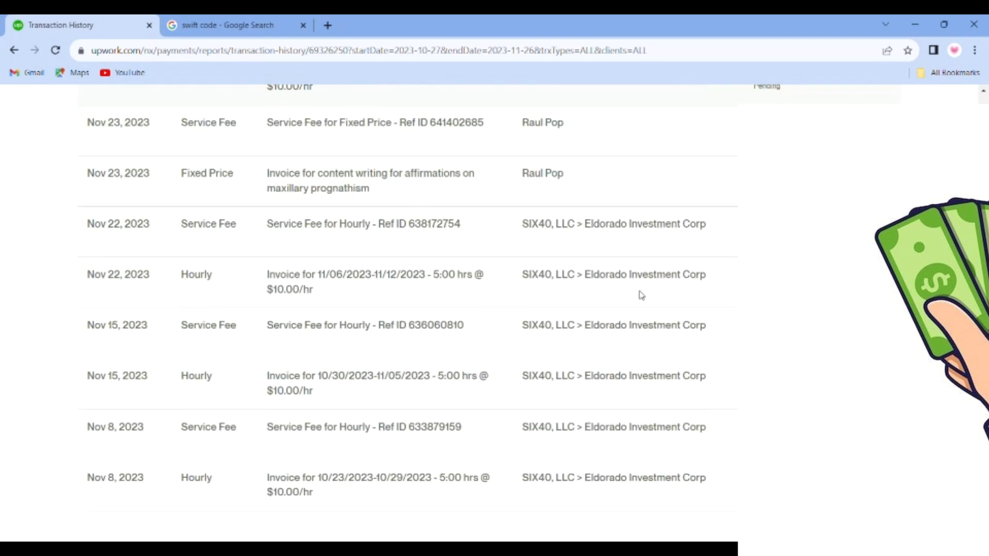
scroll(641, 295, "up", 10)
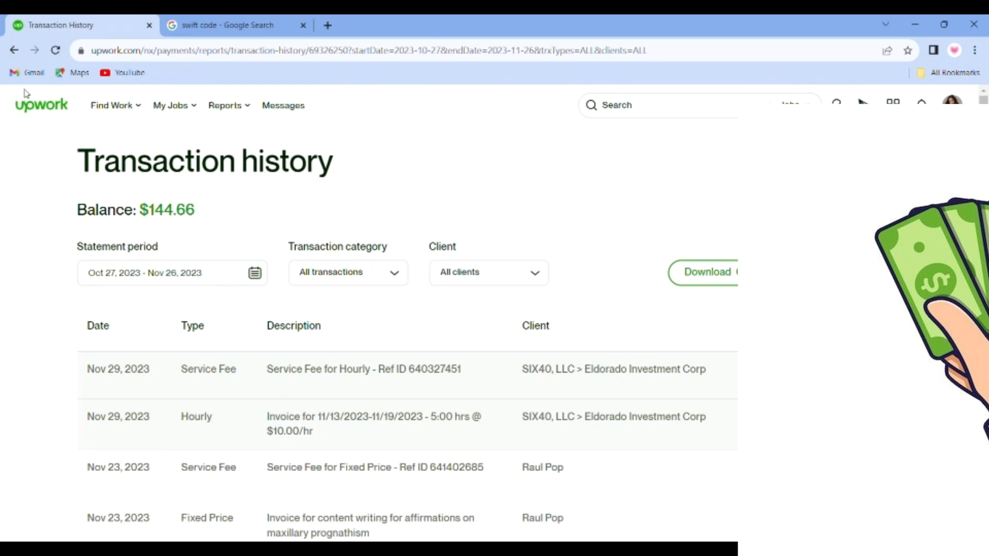
- Return to the Get paid page and review the monthly withdrawal schedule
left_click(191, 214)
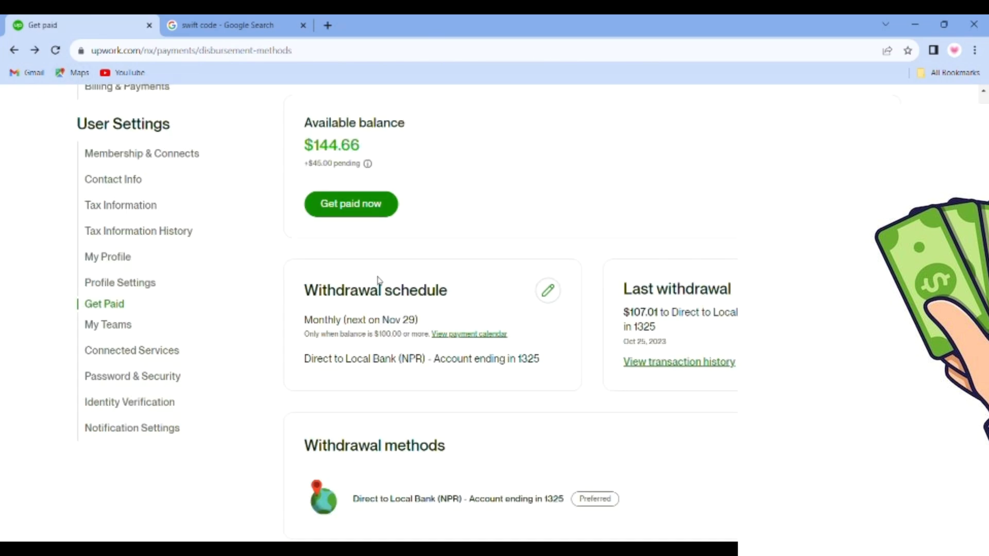
left_click(370, 356)
left_click_drag(304, 466, 475, 467)
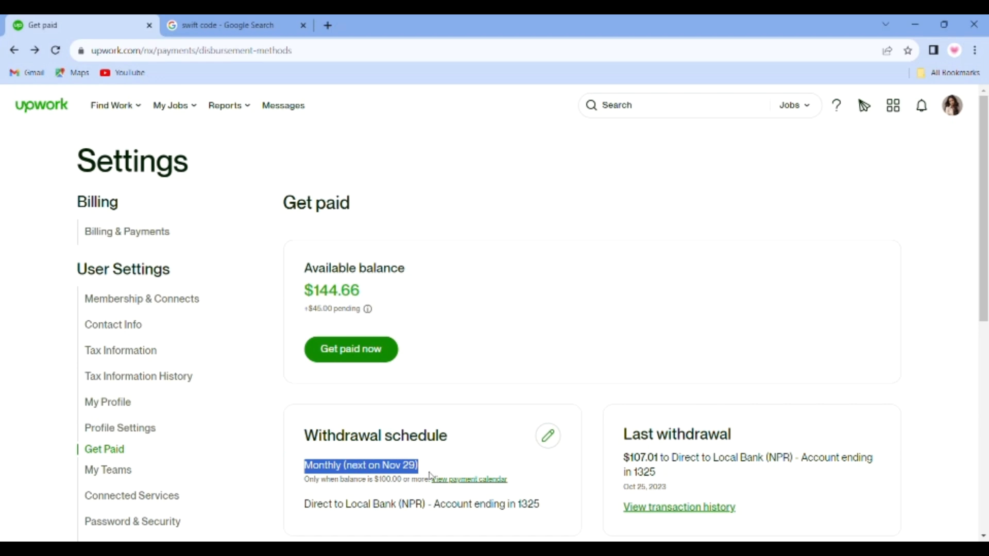
scroll(355, 350, "down", 3)
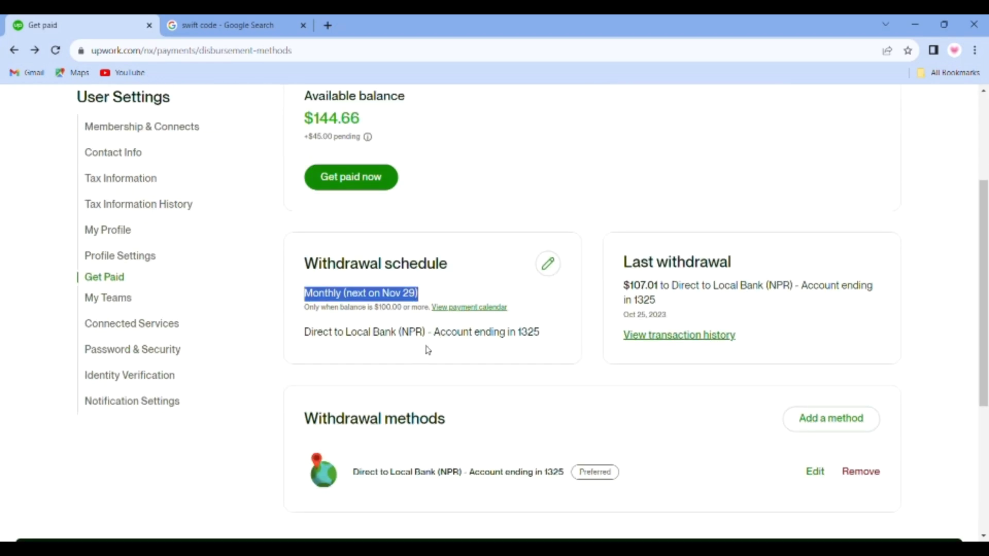
- Preview the Get paid now dialog, dismiss it, and reopen the transaction history
left_click(369, 179)
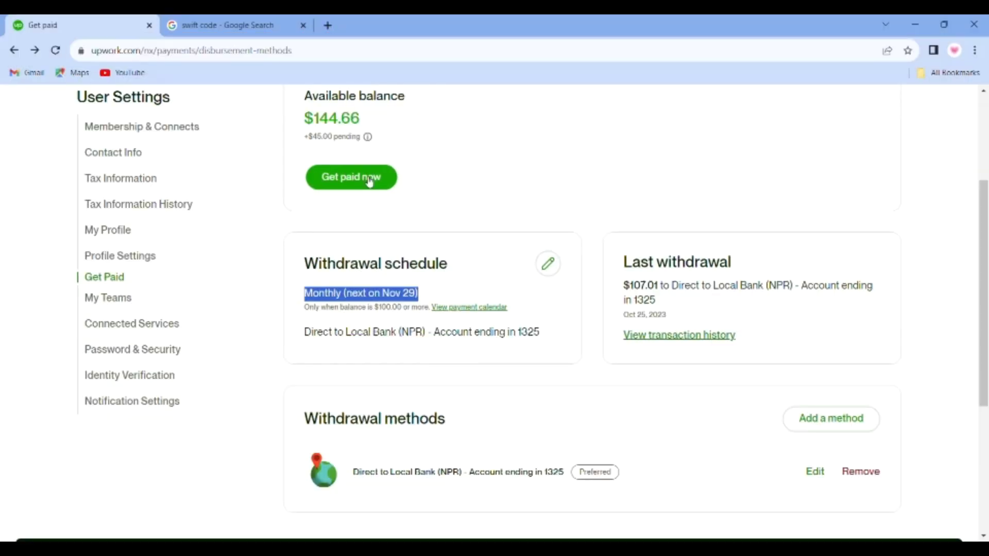
left_click(367, 177)
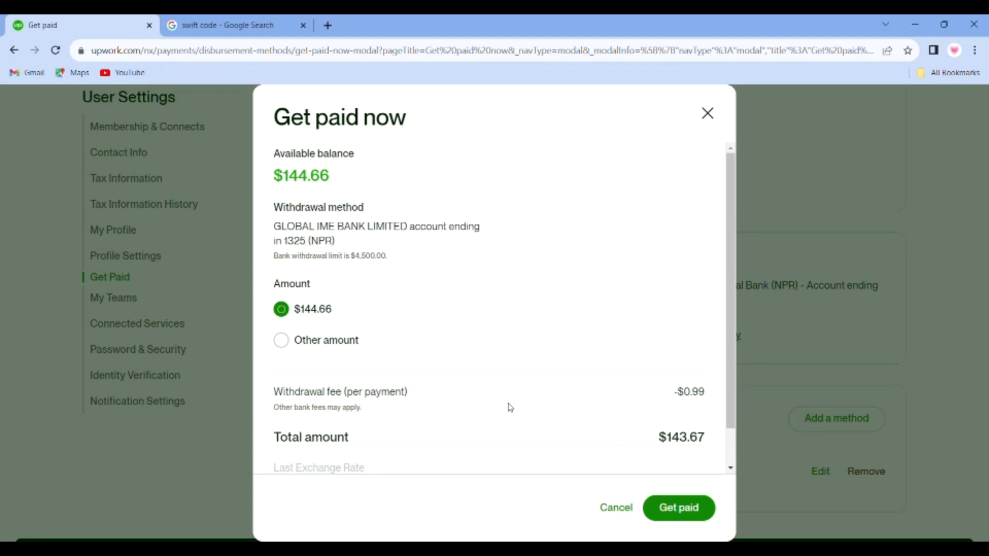
key("Escape")
left_click(690, 335)
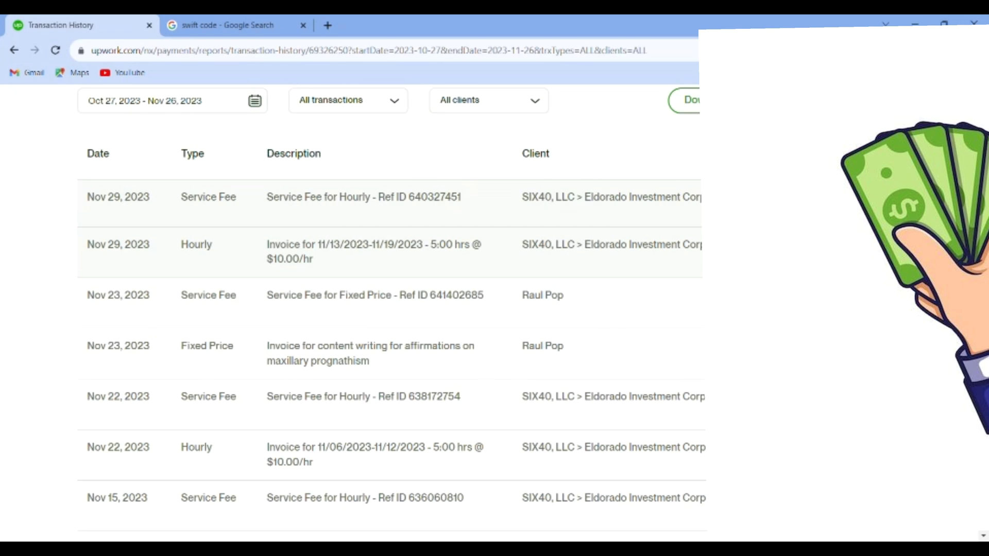
- Review the listed transactions in the history table
left_click_drag(88, 244, 707, 502)
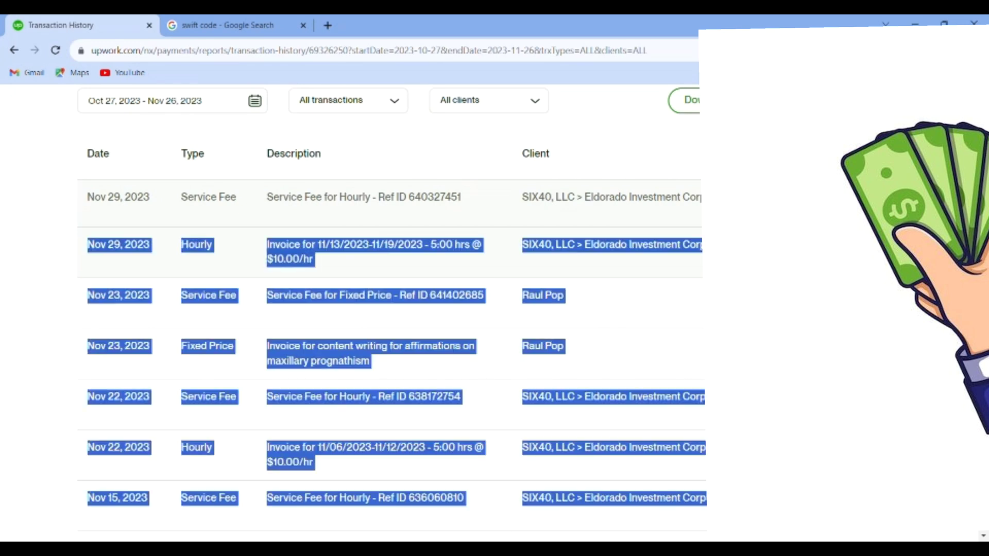
left_click(707, 502)
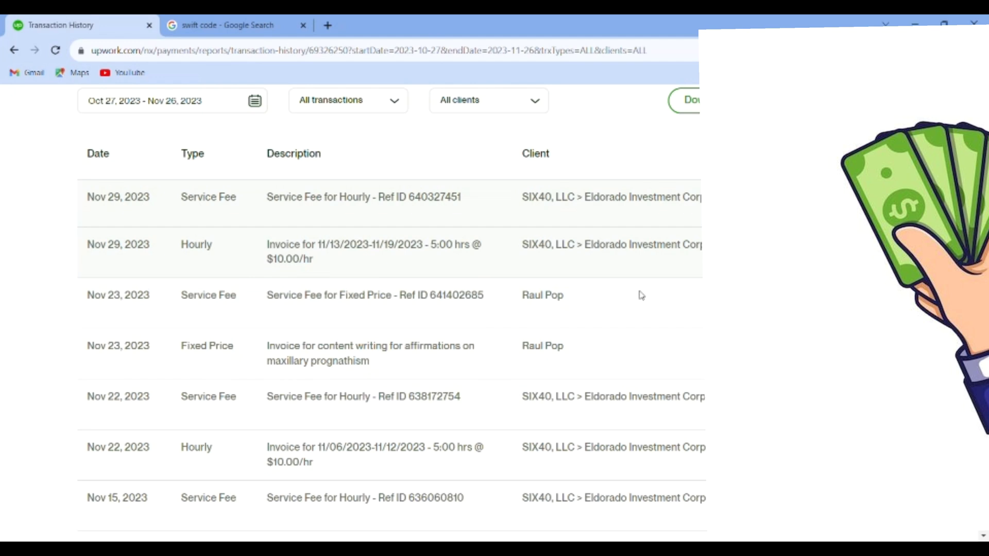
scroll(641, 296, "down", 6)
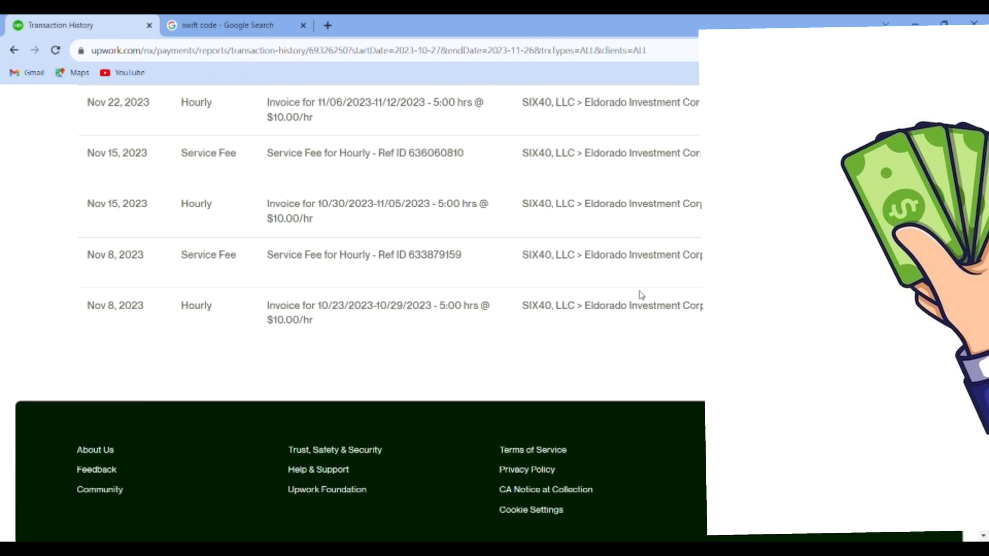
scroll(644, 302, "up", 8)
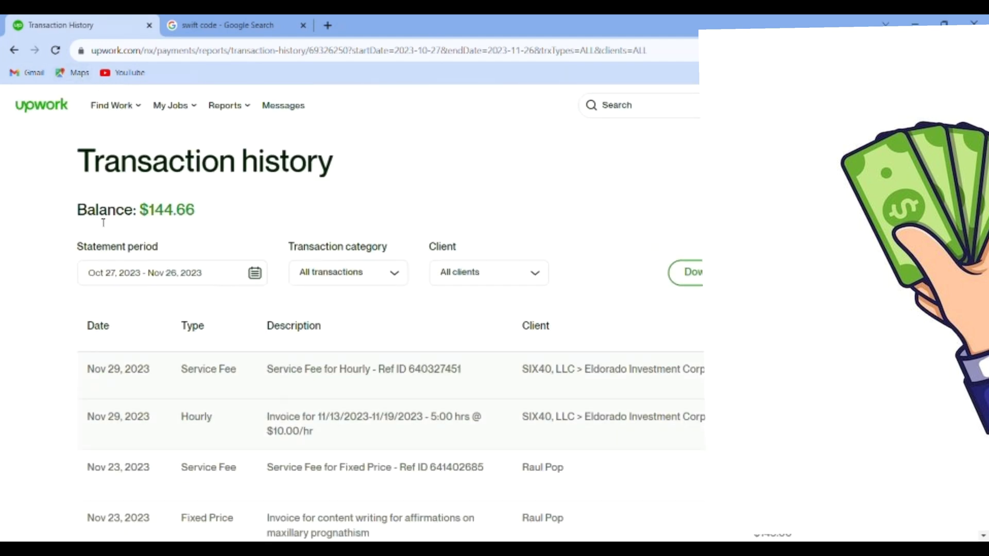
- View the $144.66 balance breakdown, close it, and go back to Get paid
left_click(192, 215)
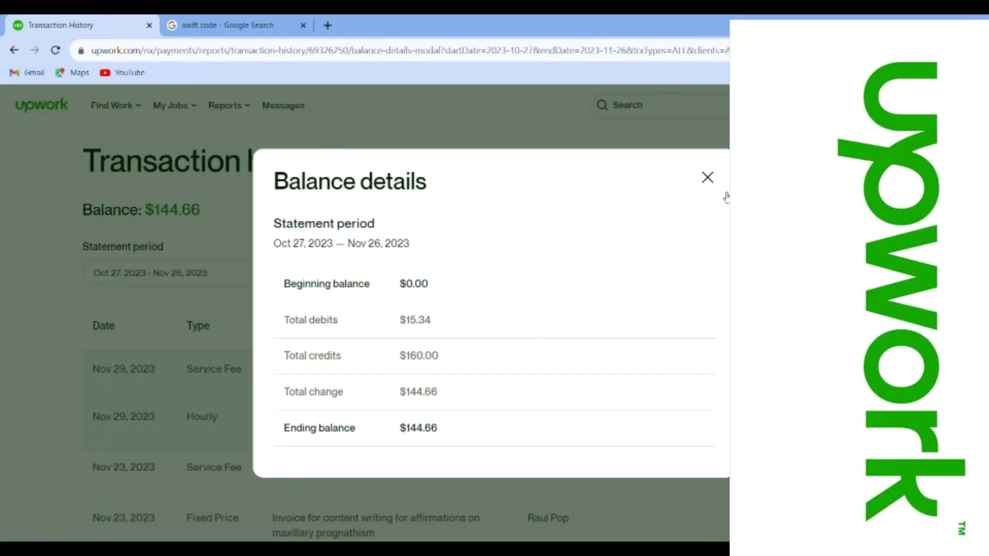
left_click(709, 186)
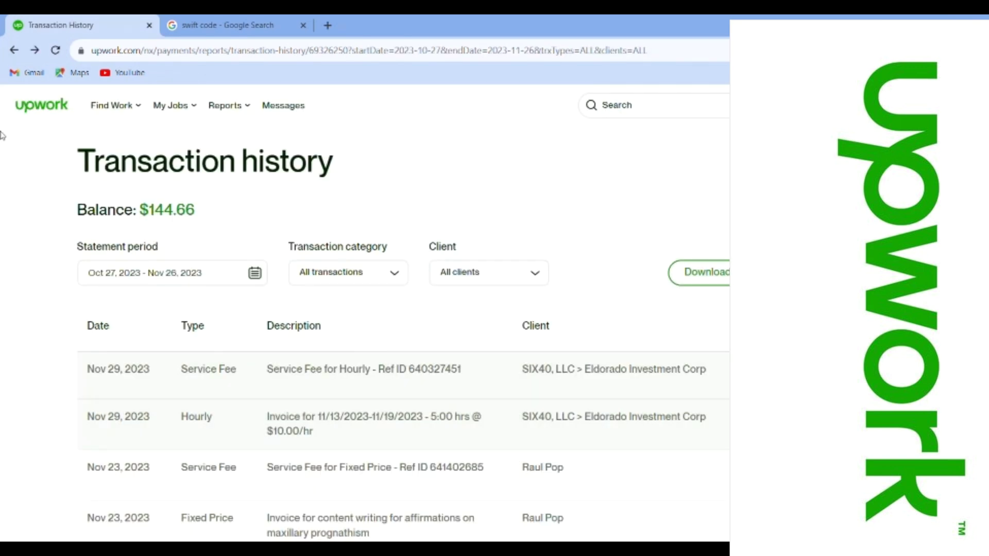
left_click(13, 50)
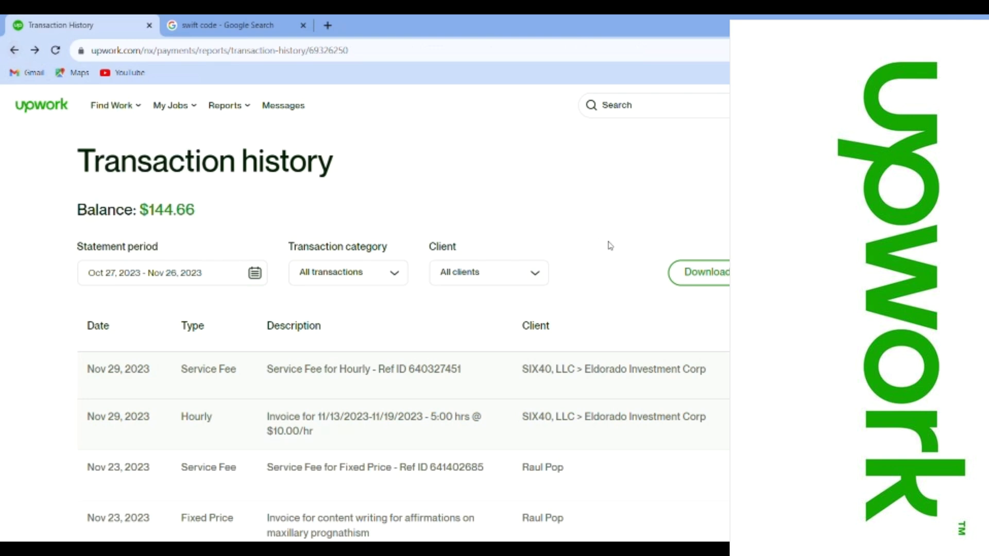
left_click(14, 50)
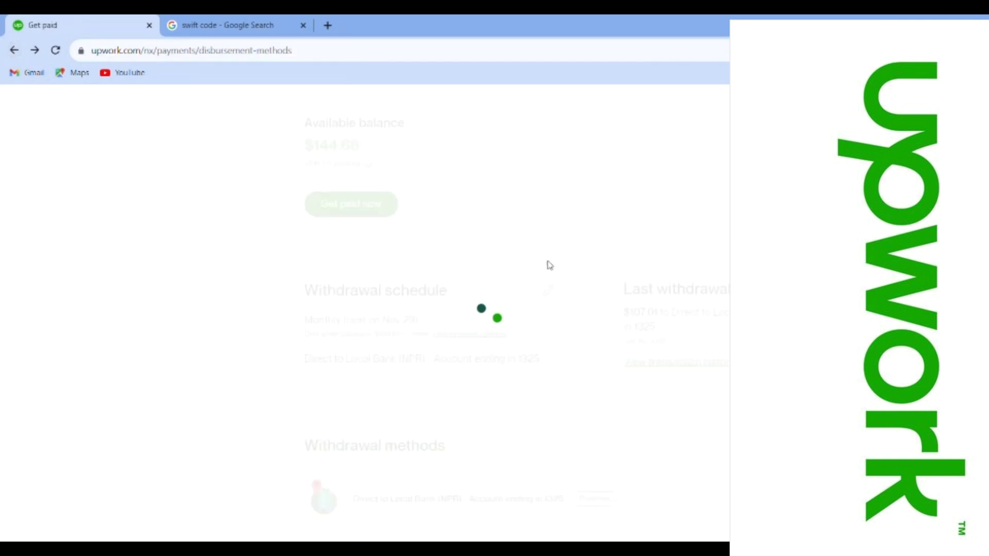
- Check the monthly withdrawal schedule and bring up the Get paid now dialog
scroll(354, 219, "up", 3)
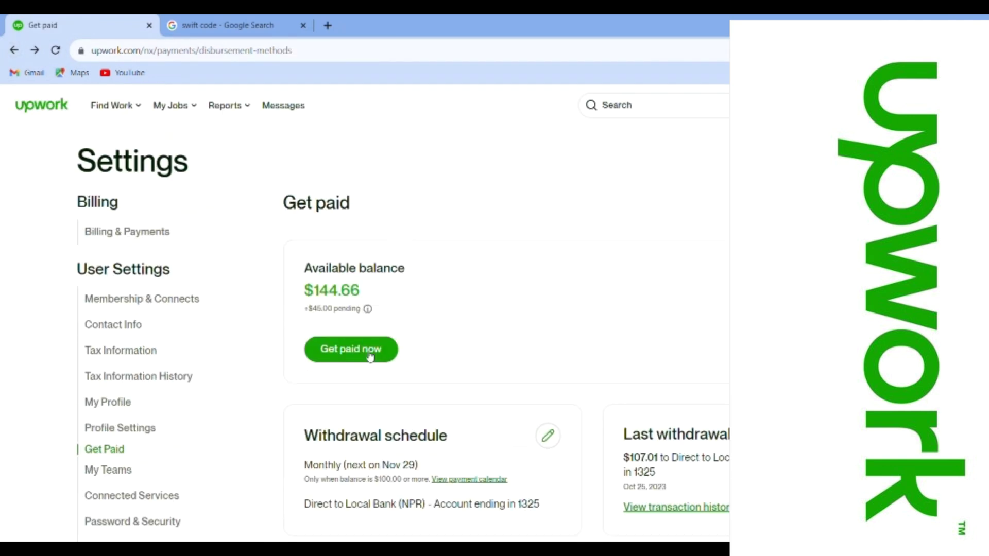
left_click_drag(303, 469, 475, 468)
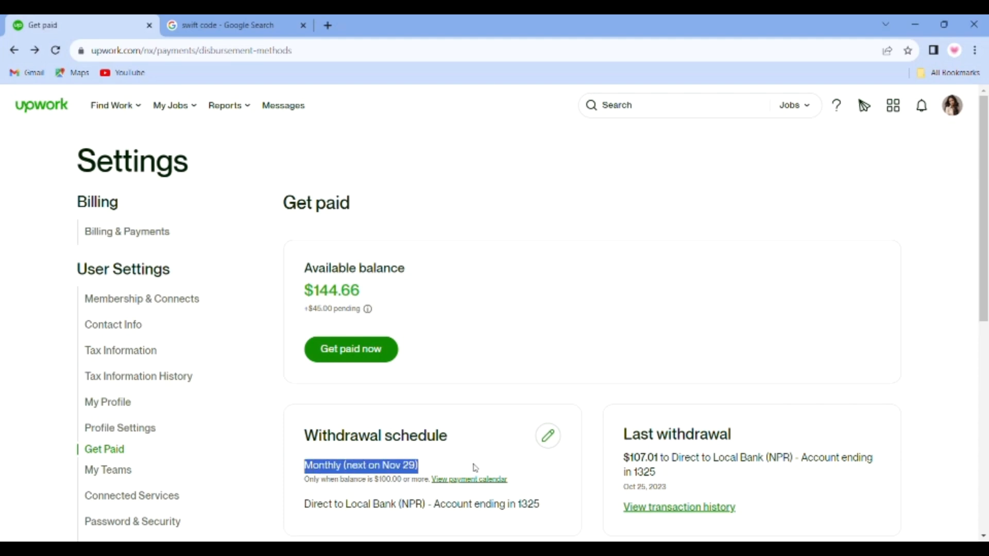
scroll(477, 467, "down", 3)
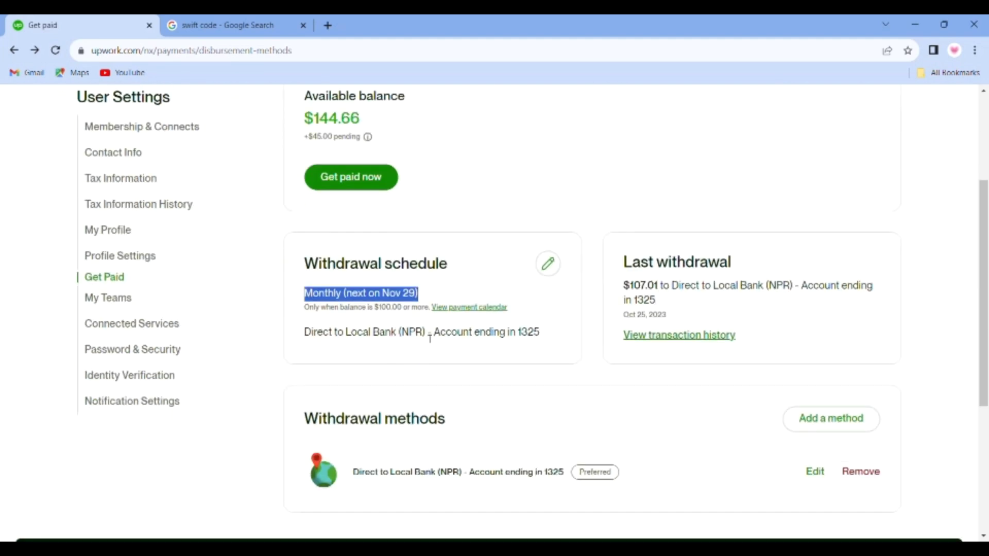
left_click(367, 179)
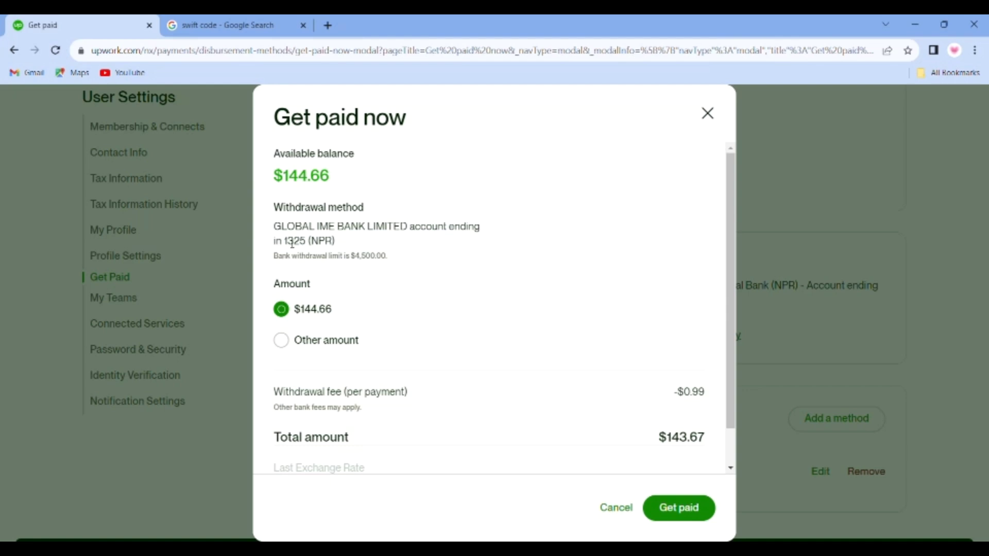
- Confirm the bank account and $143.67 total, then withdraw the full $144.66 balance
left_click_drag(274, 226, 364, 250)
left_click(452, 269)
scroll(410, 345, "down", 1)
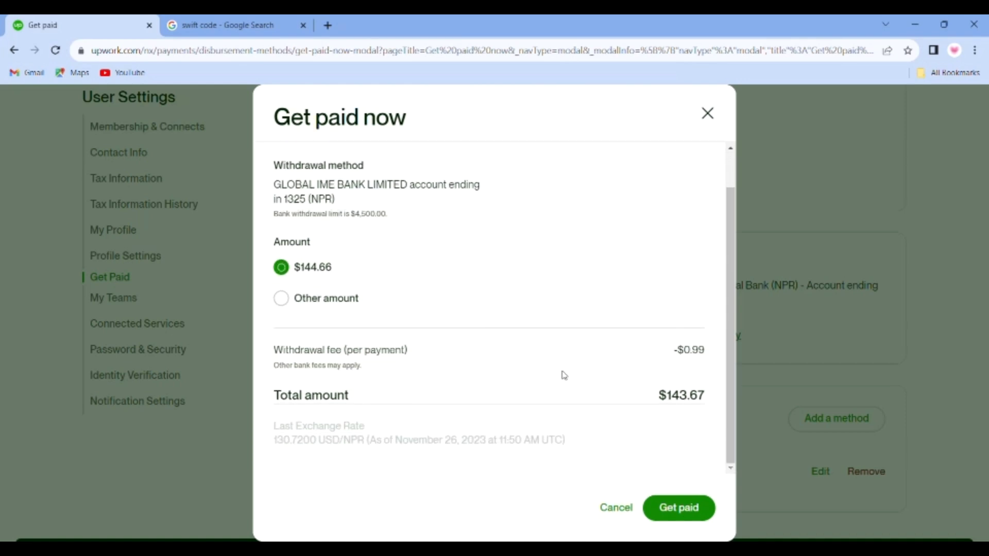
left_click_drag(654, 392, 717, 402)
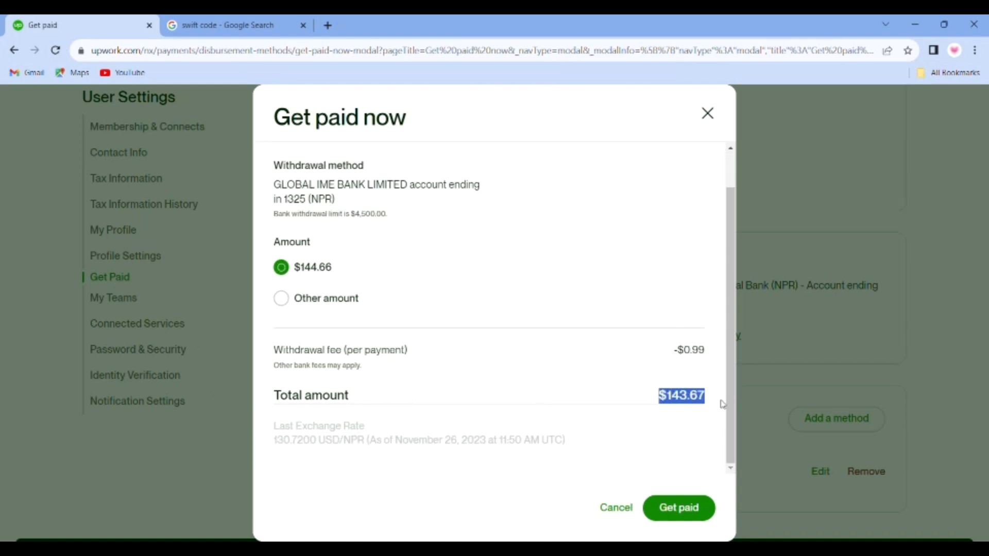
left_click(623, 368)
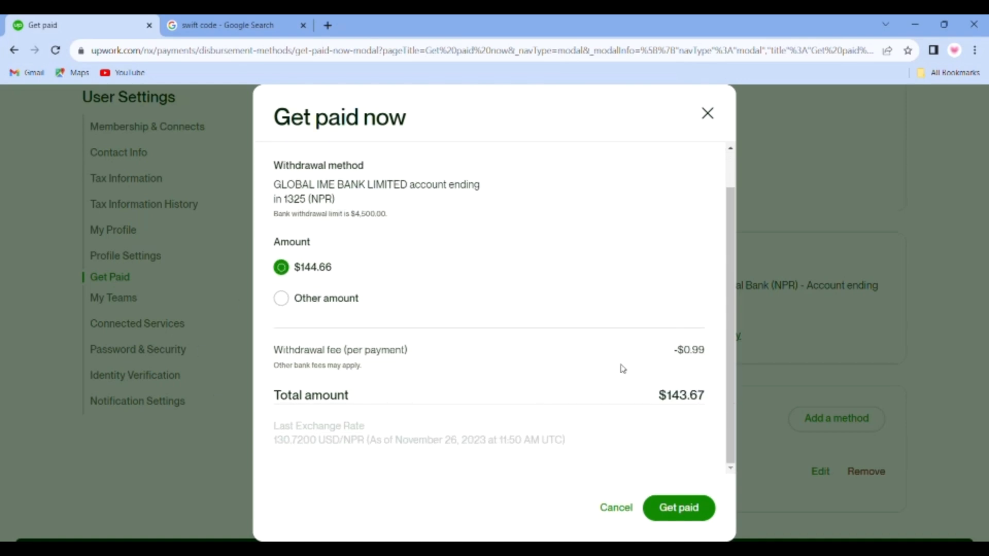
left_click(680, 510)
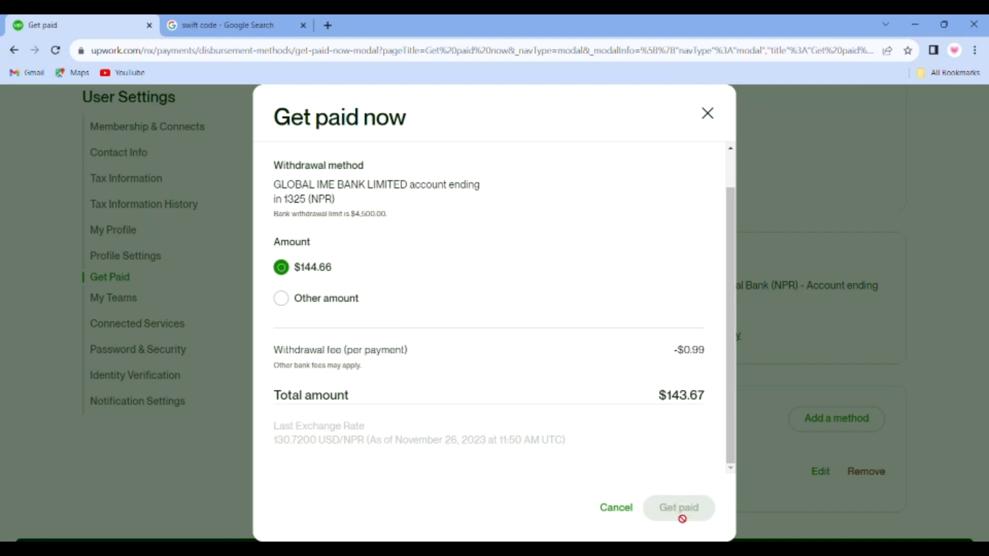